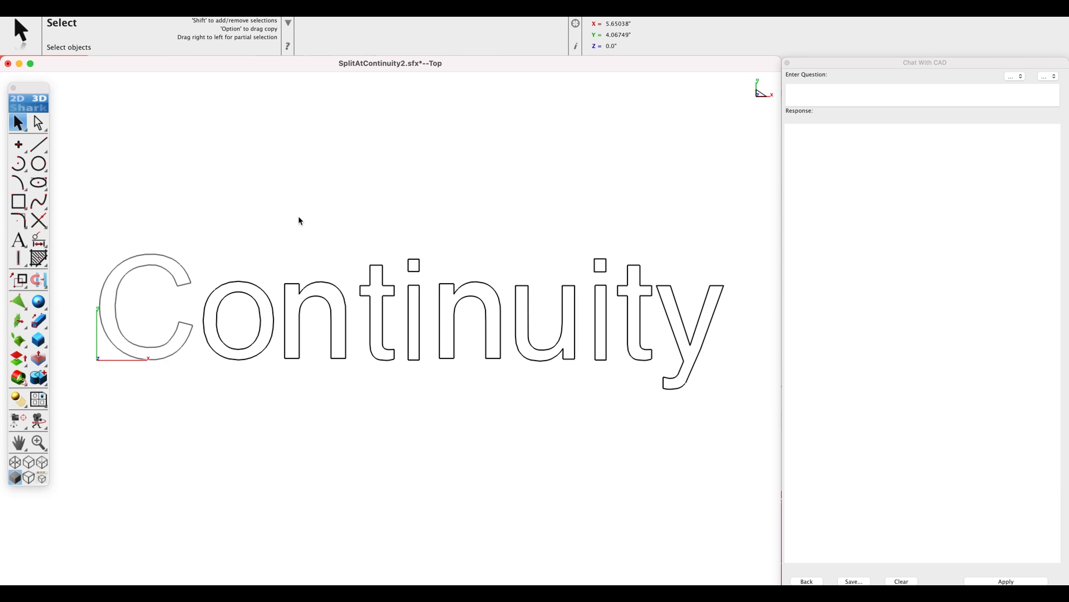
Extrude the closed outlines of the letters "ontinuity" into solids with a distance of 2 inches along Z.
key(super+7)
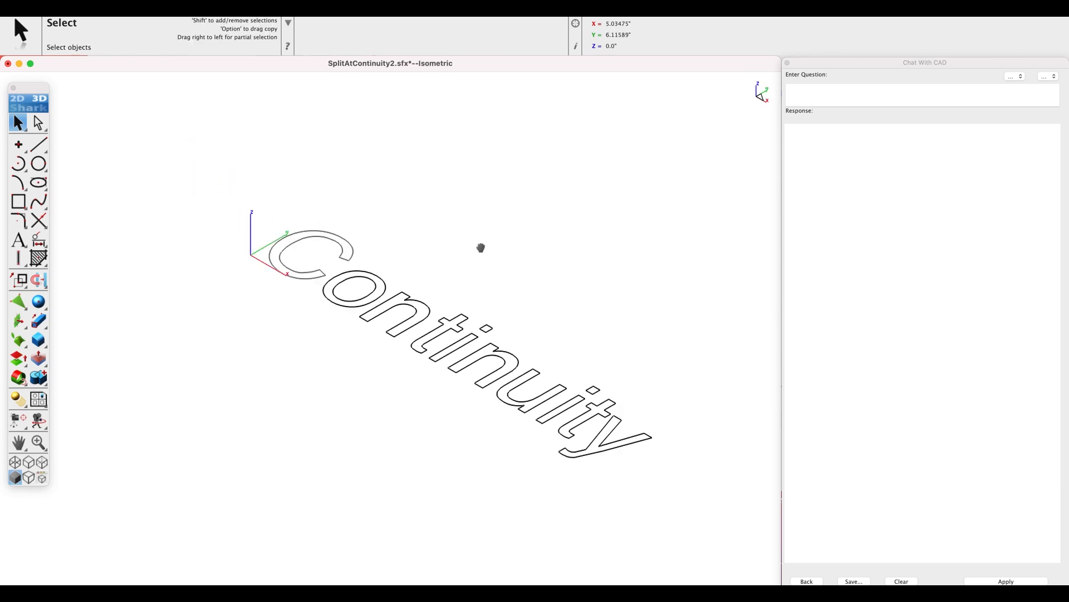
click(40, 322)
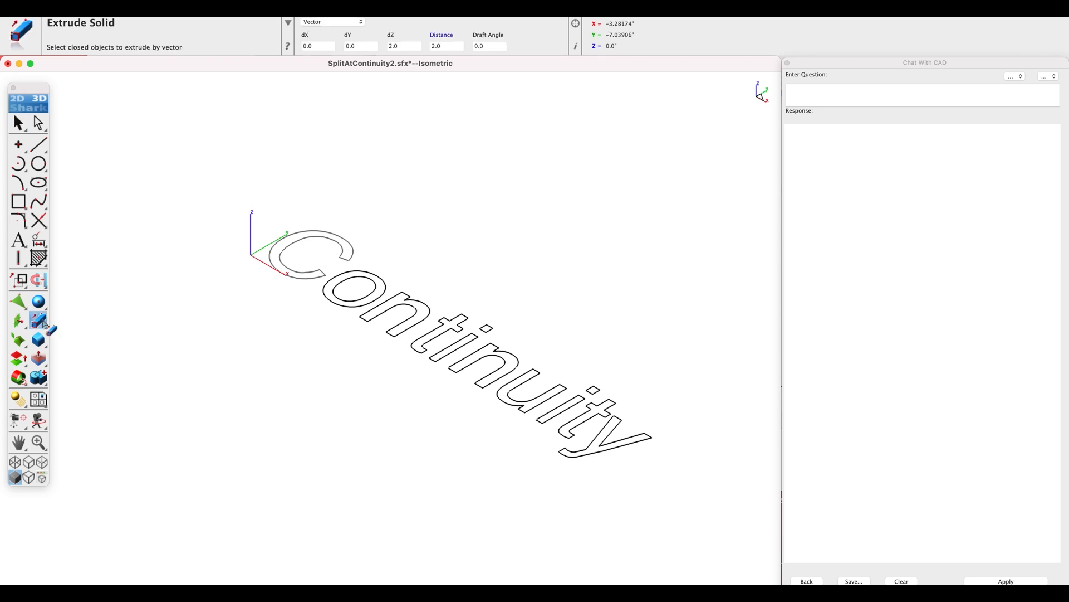
drag(190, 176, 722, 555)
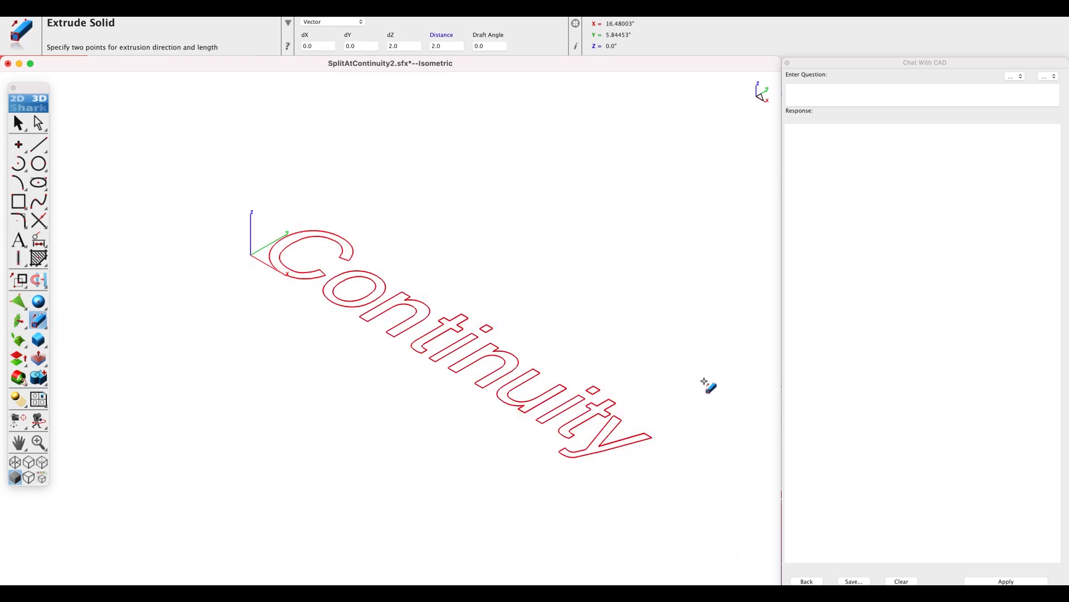
click(705, 349)
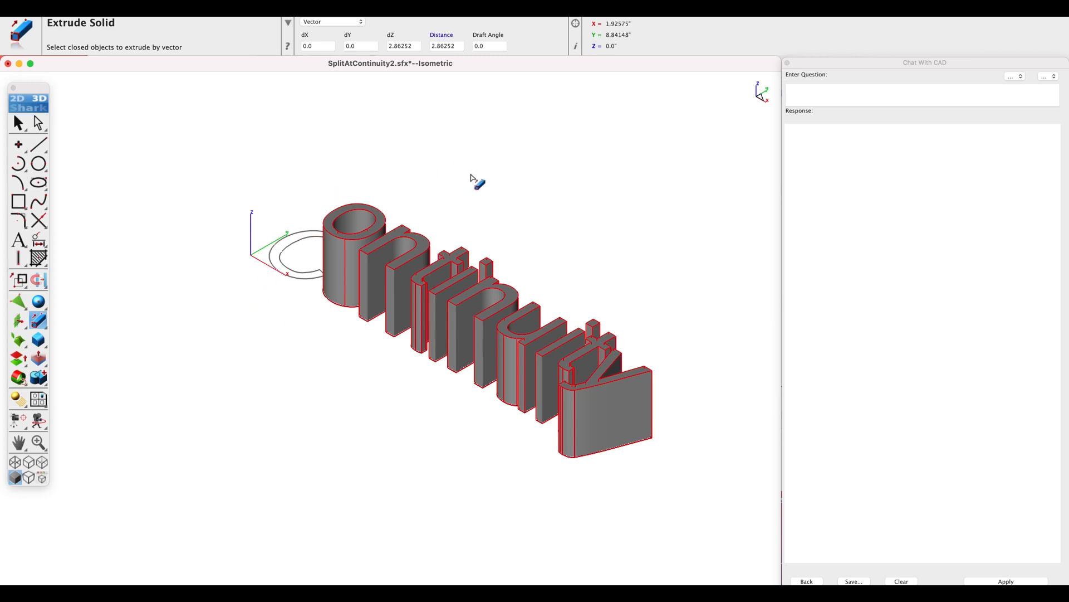
key(Tab)
text(2)
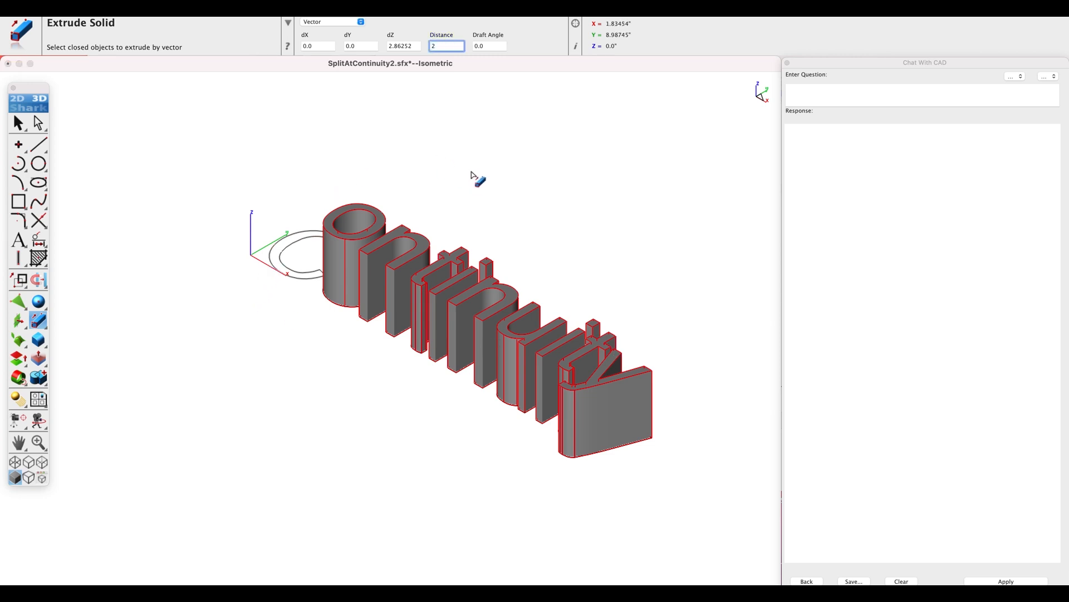
key(Return)
Extrude the letter C outline vertically into a solid with a distance of 2 inches.
click(300, 231)
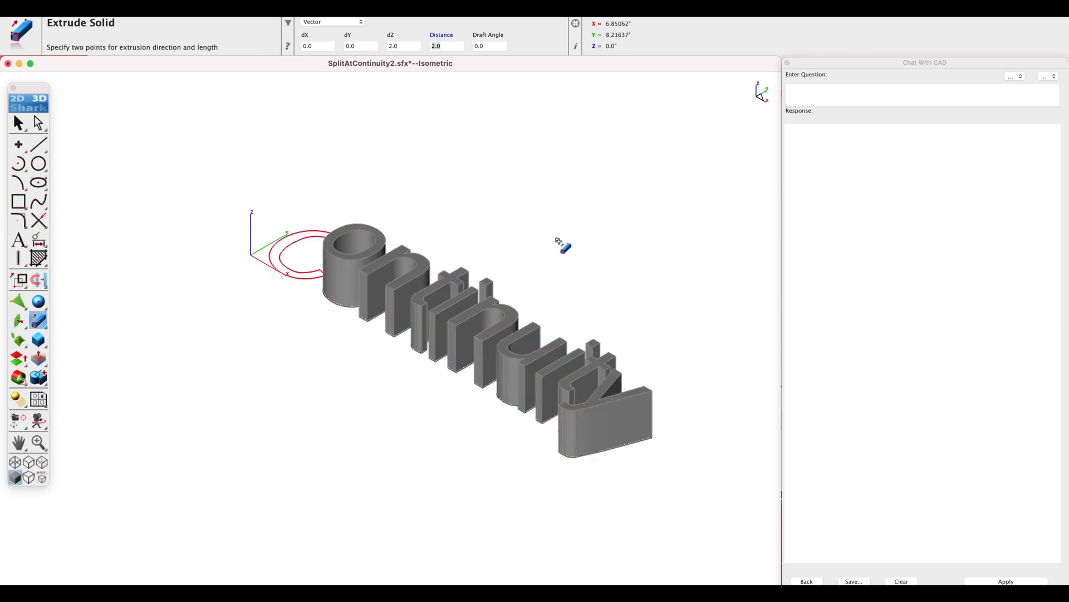
click(561, 161)
text(2)
key(Return)
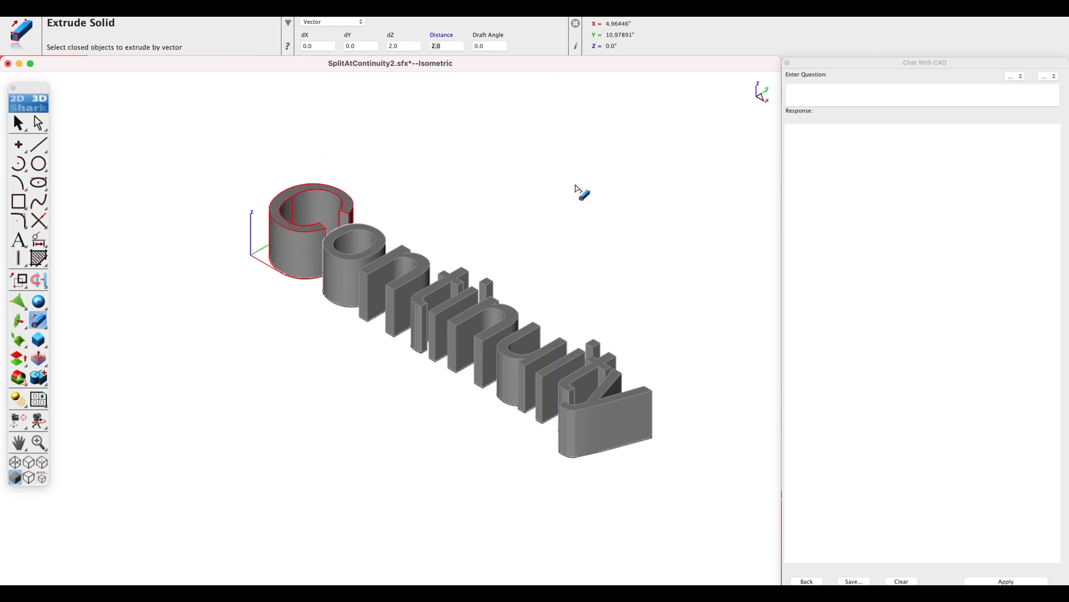
In the front view, draw a three-point interpolated spline about 21.8 inches long, arching gently below the extruded letters.
click(20, 123)
key(super+2)
key(super+f)
scroll(248, 200, down, 5)
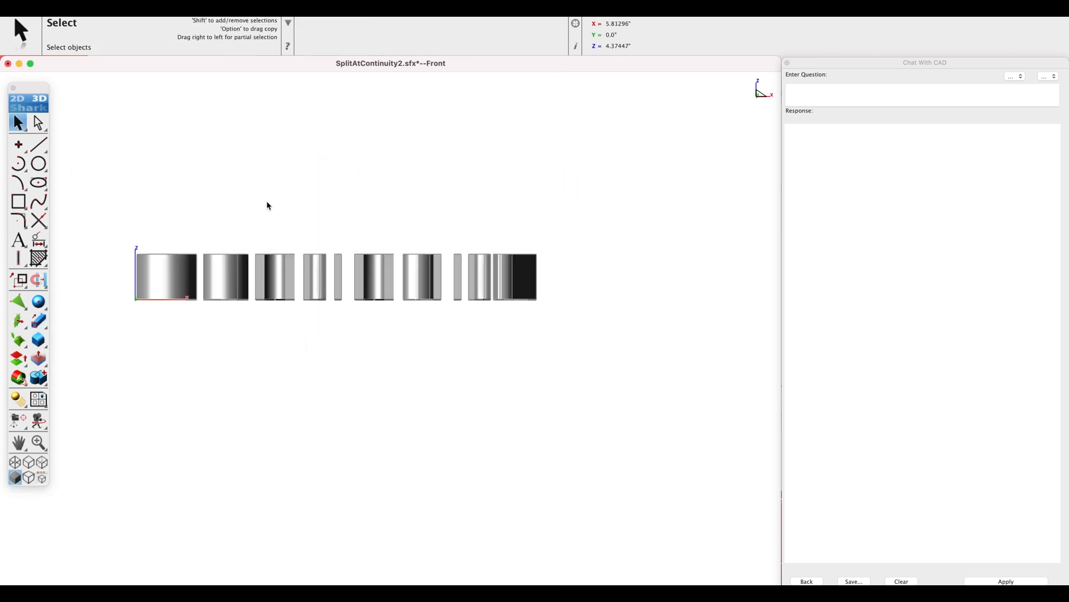
click(38, 200)
click(105, 364)
click(344, 349)
double_click(599, 364)
Raise the middle point of the spline slightly along Z to increase its arch.
click(25, 126)
drag(329, 346, 376, 368)
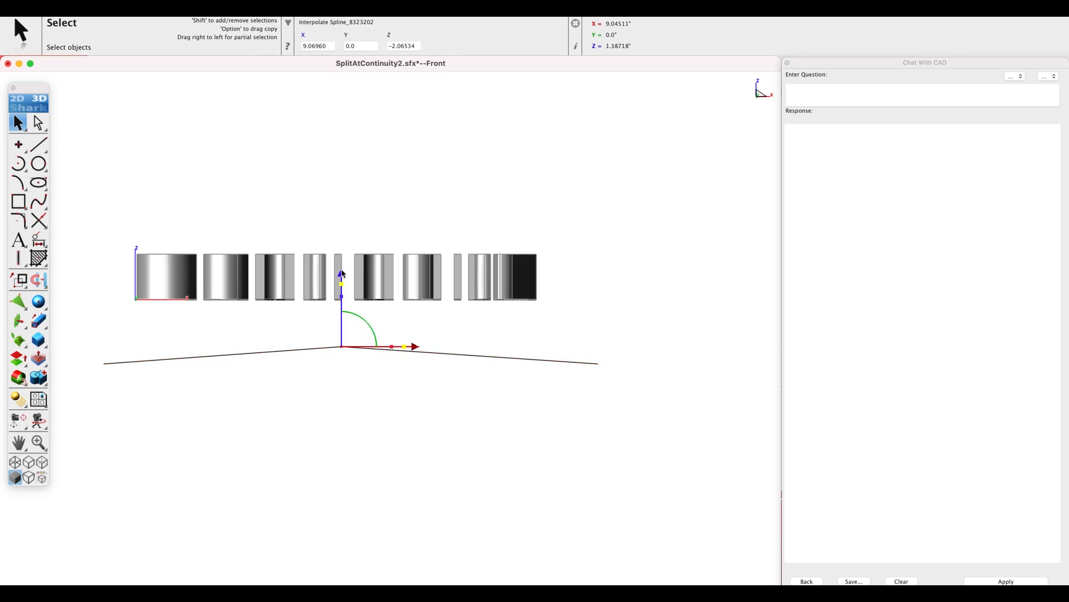
drag(343, 272, 342, 268)
Set the display resolution of the spline to Super Fine.
click(428, 345)
click(428, 349)
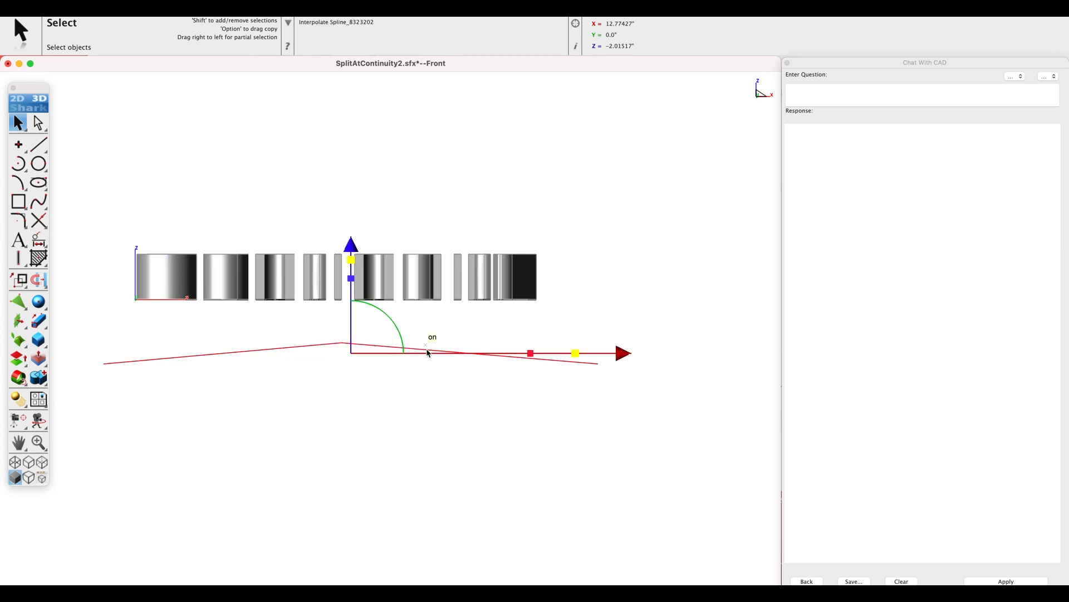
right_click(474, 356)
mouse_move(513, 369)
click(649, 367)
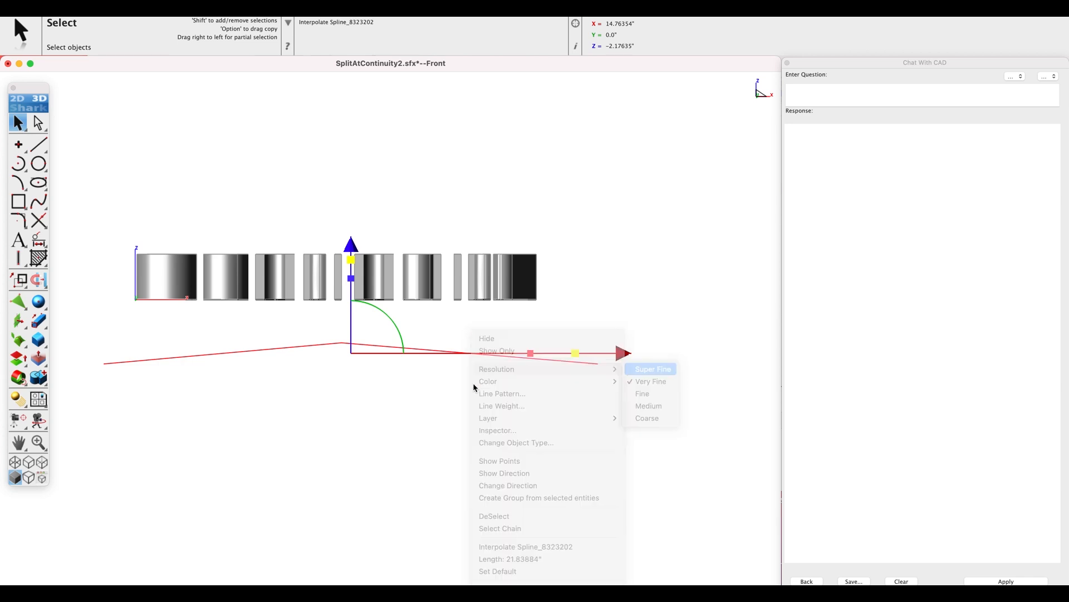
Move the spline up along Z so that it crosses all the letters around mid-height.
click(373, 348)
drag(351, 244, 358, 169)
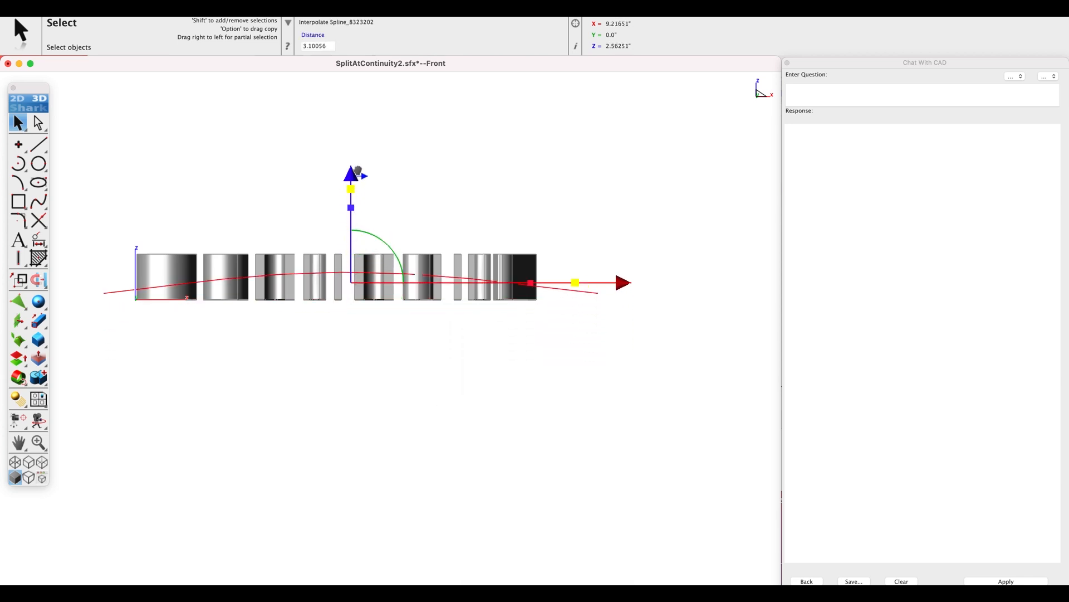
click(423, 172)
Move the spline along Y so that it lies in front of the letters, and return to the front view.
key(super+7)
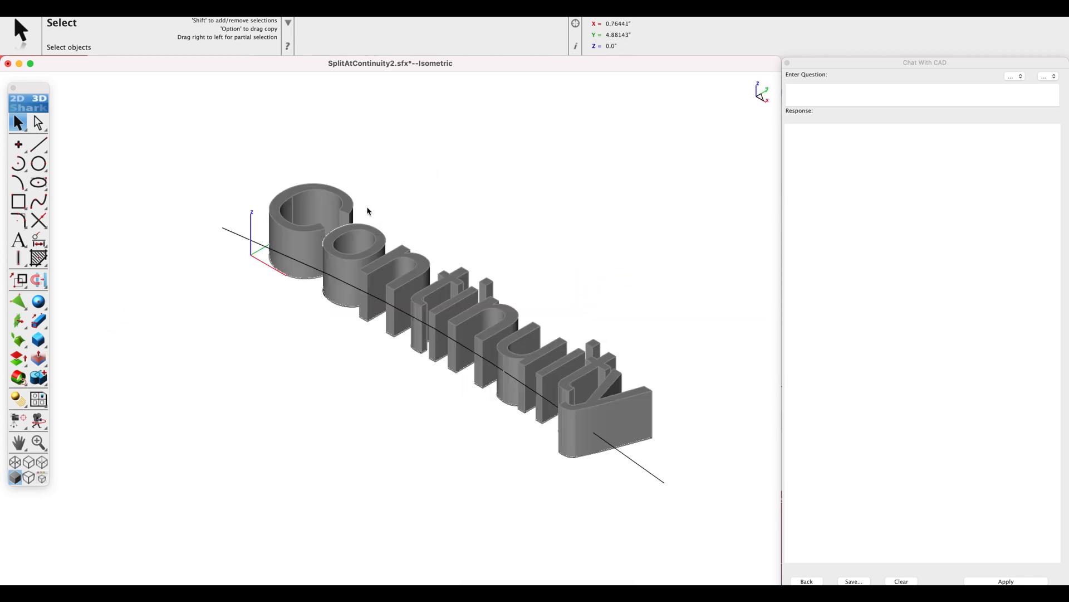
click(247, 241)
key(super+1)
click(437, 198)
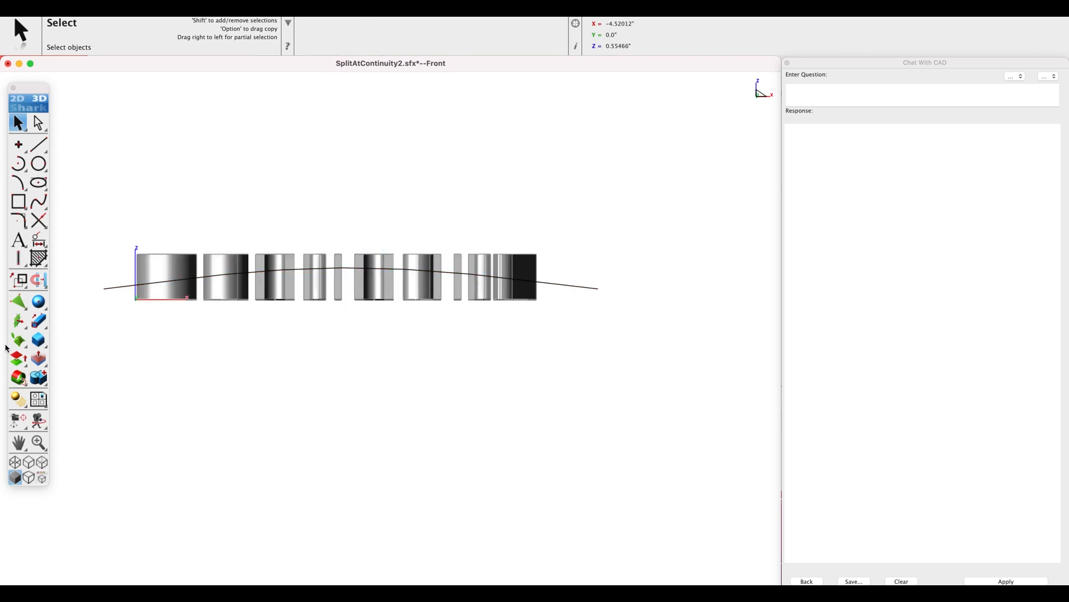
Try to trim the extruded letter C with the spline using Trim Solid, removing the portion below the curve.
click(45, 379)
drag(45, 379, 120, 381)
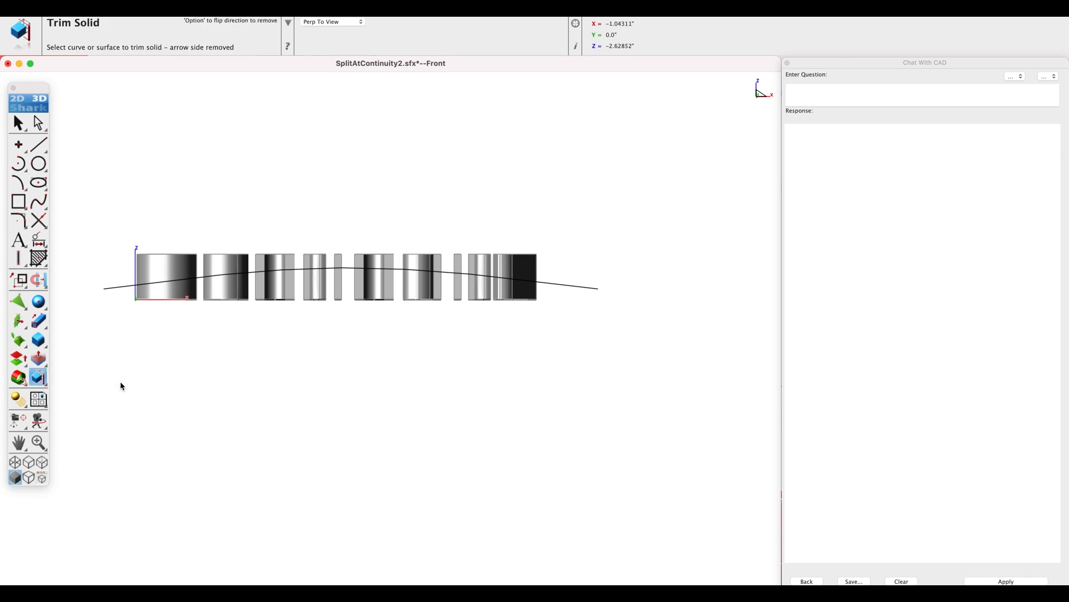
click(120, 290)
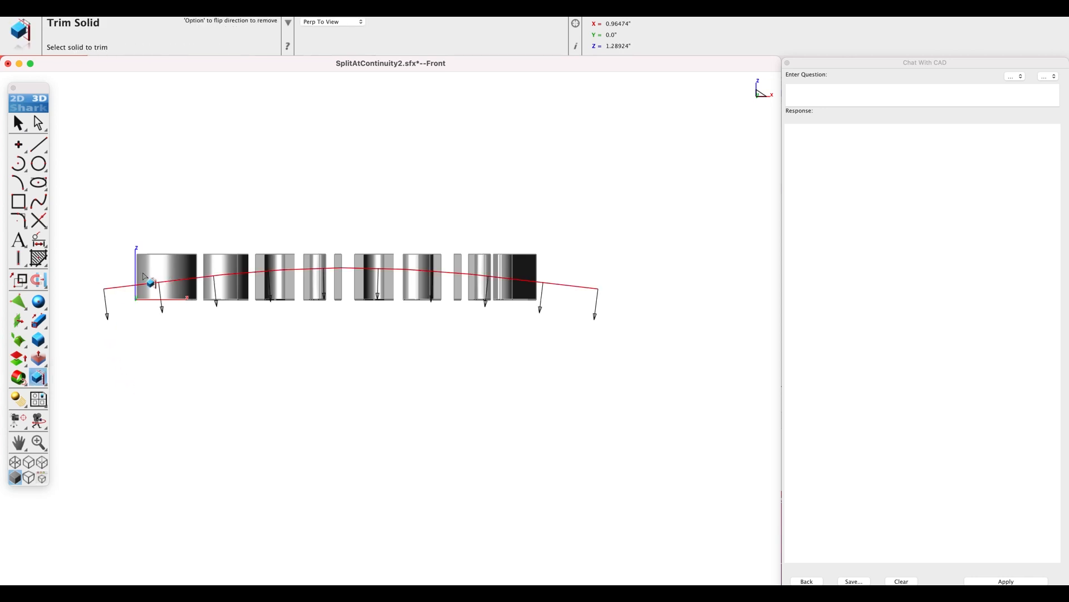
click(146, 276)
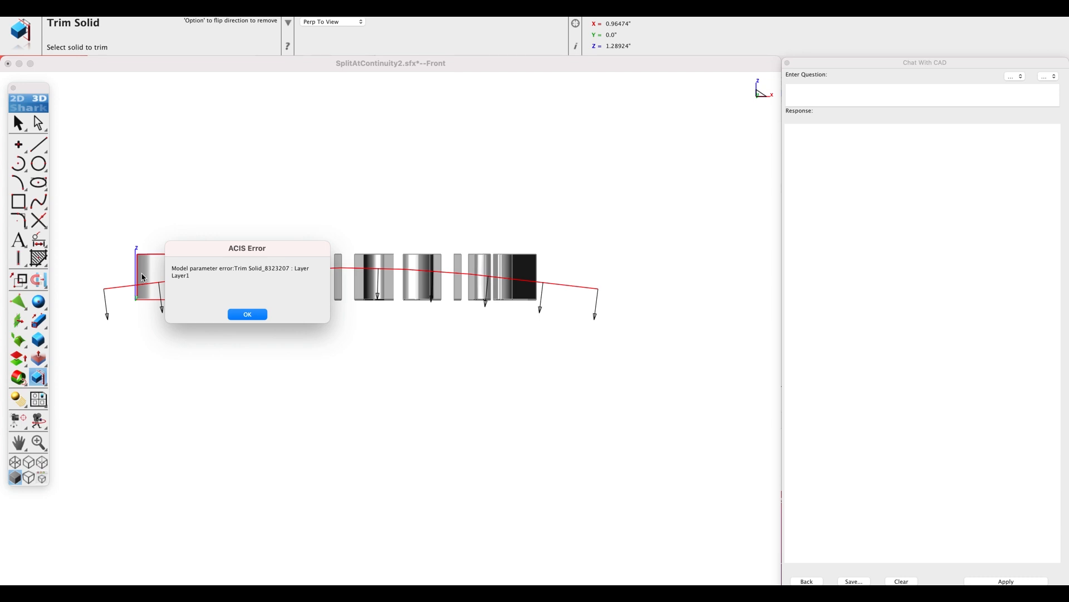
click(257, 316)
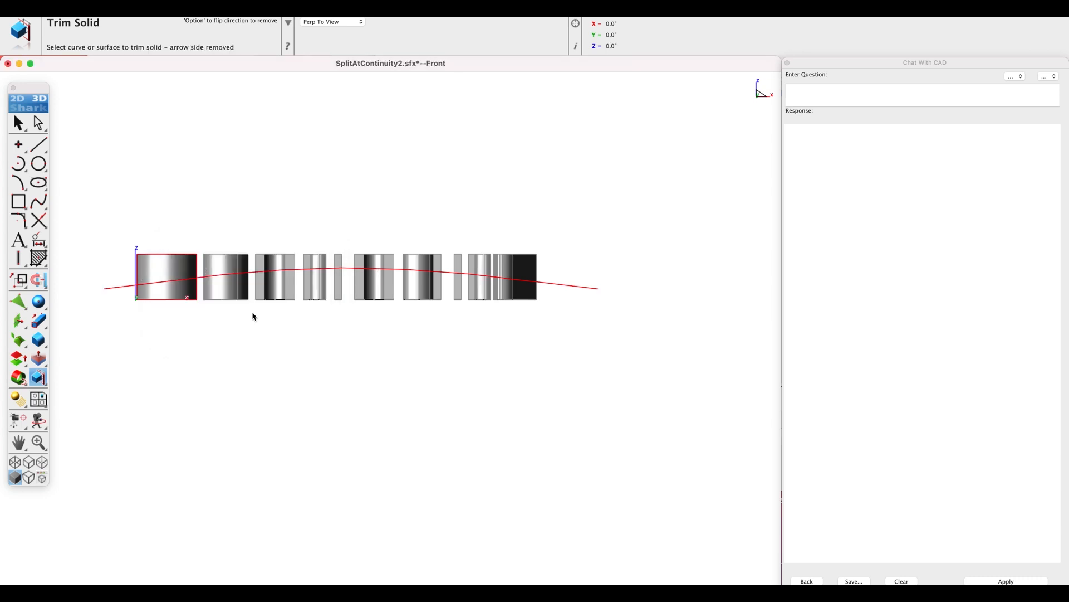
Delete the extruded solids of the letter C and of the remaining letters, keeping their outlines and the spline.
key(super+4)
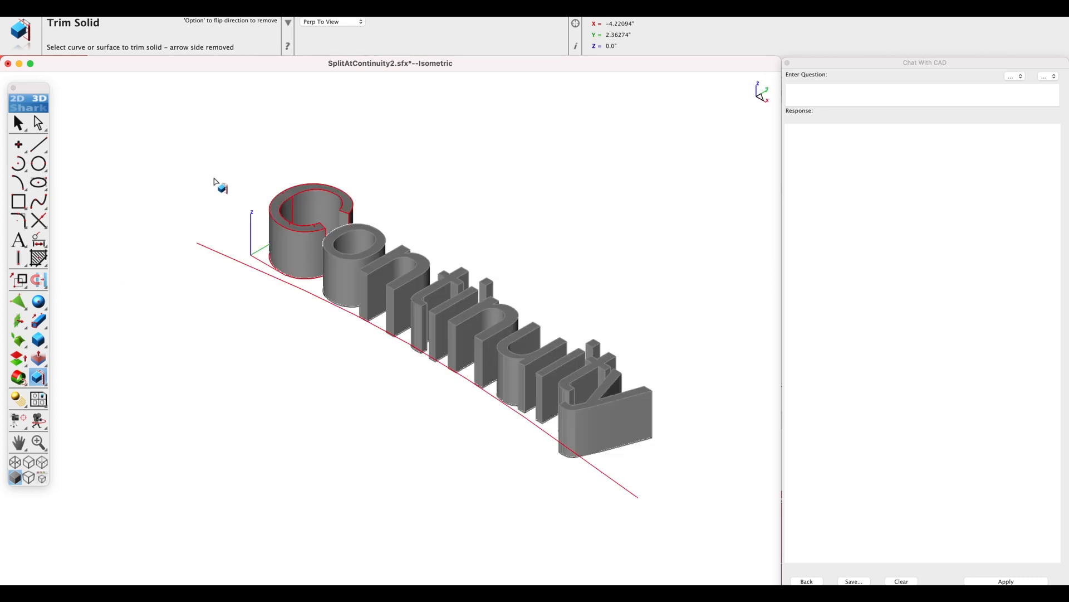
click(21, 123)
click(308, 197)
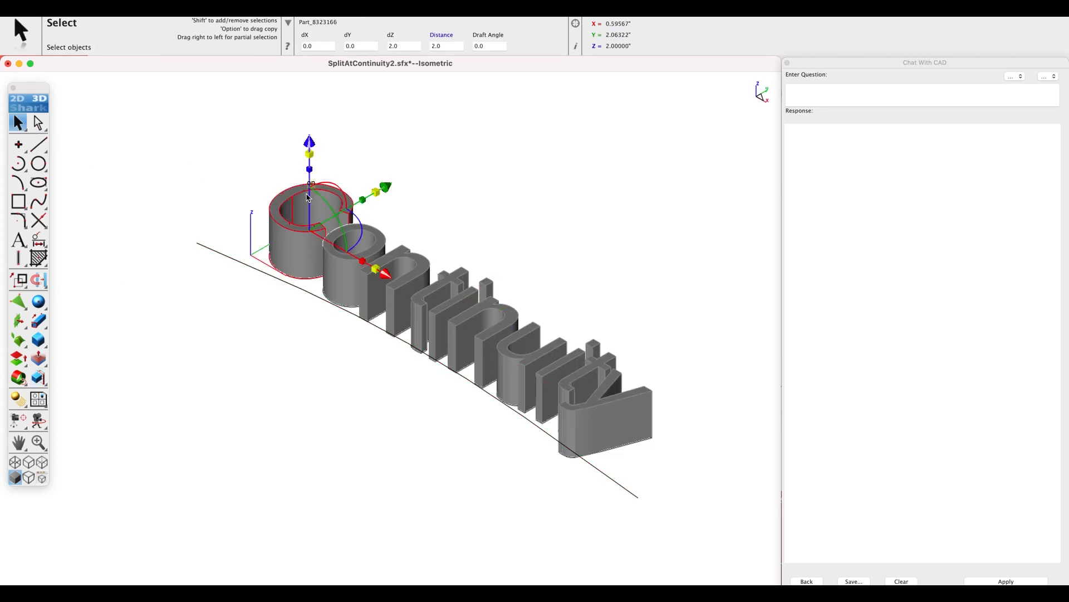
key(Delete)
click(404, 251)
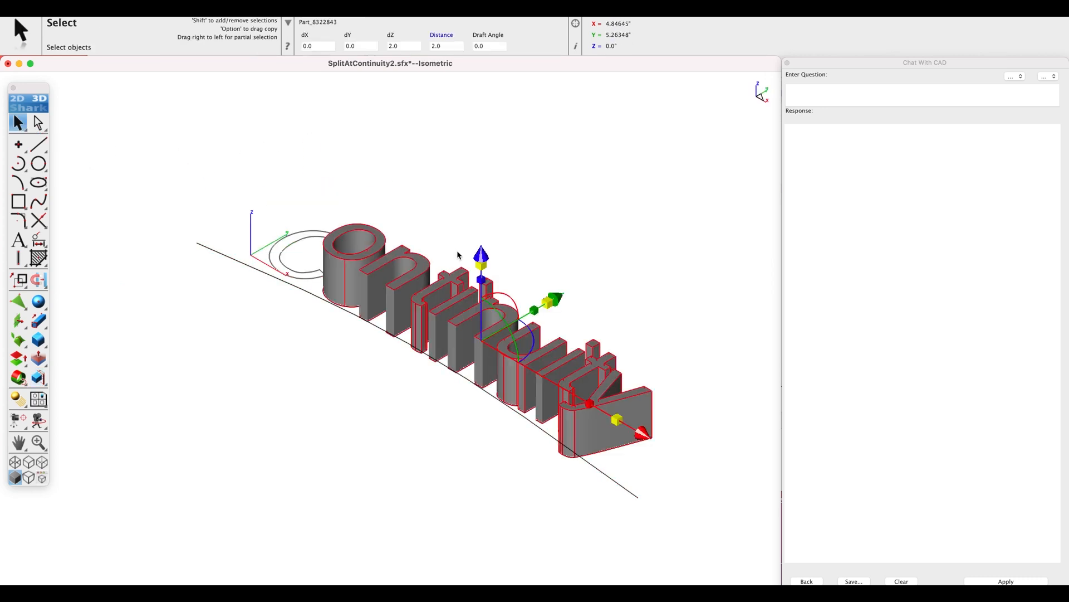
key(Delete)
In the top view, split all the letter outlines of "Continuity" at their discontinuities.
key(super+1)
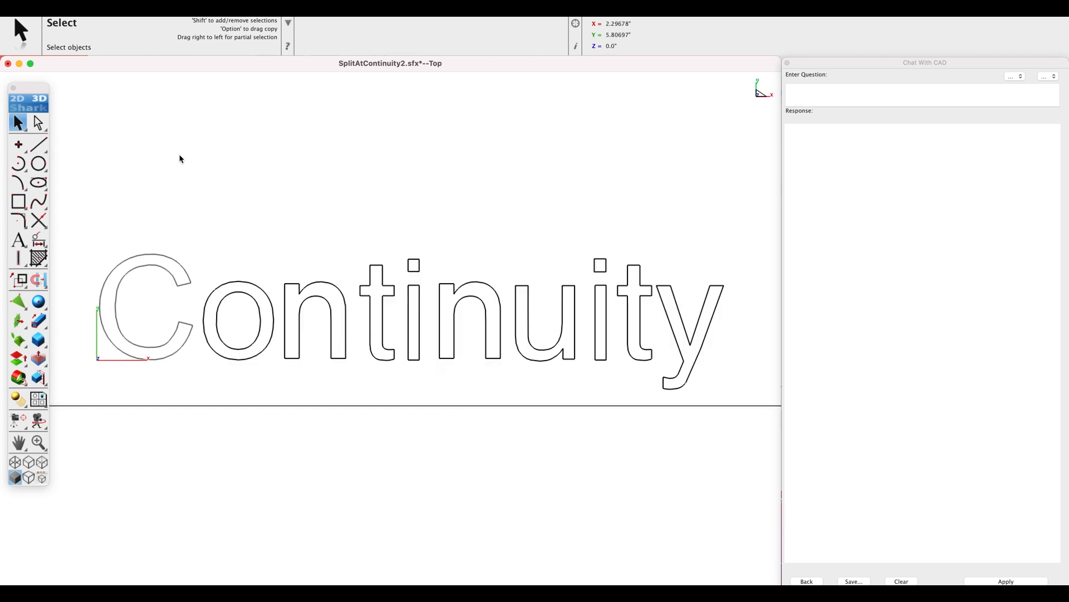
click(316, 9)
mouse_move(343, 63)
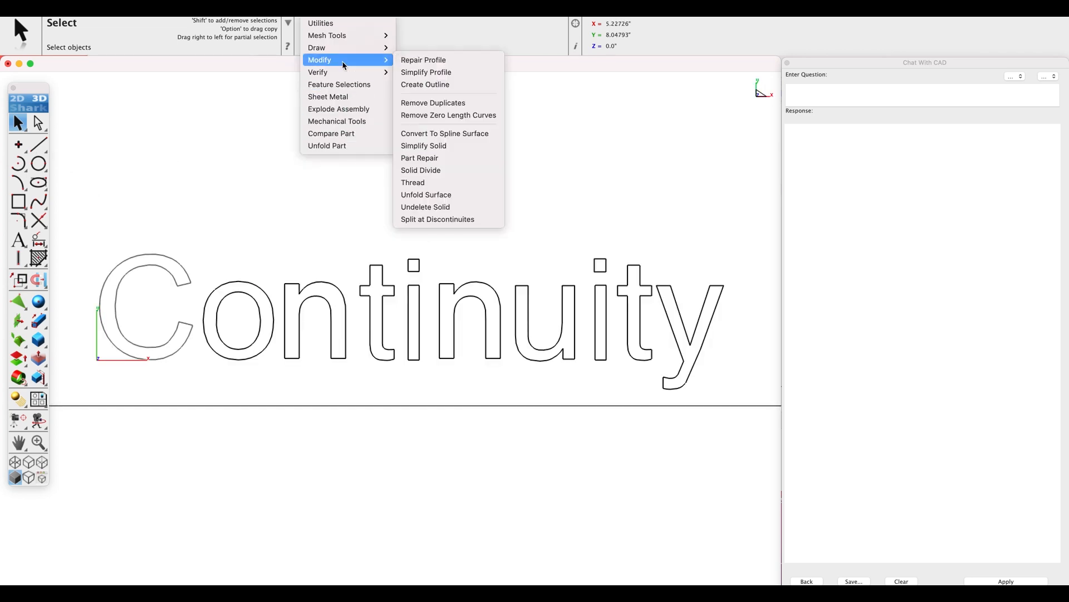
click(442, 223)
key(super+a)
drag(80, 170, 752, 407)
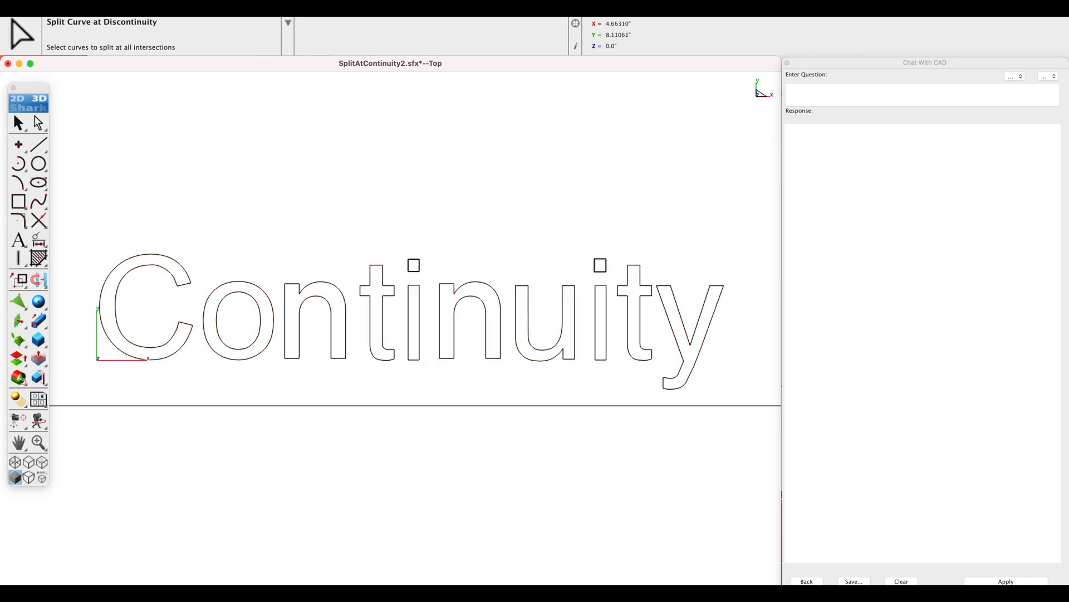
Apply Assorted Colors to all the split curve segments of the "Continuity" letters.
click(288, 22)
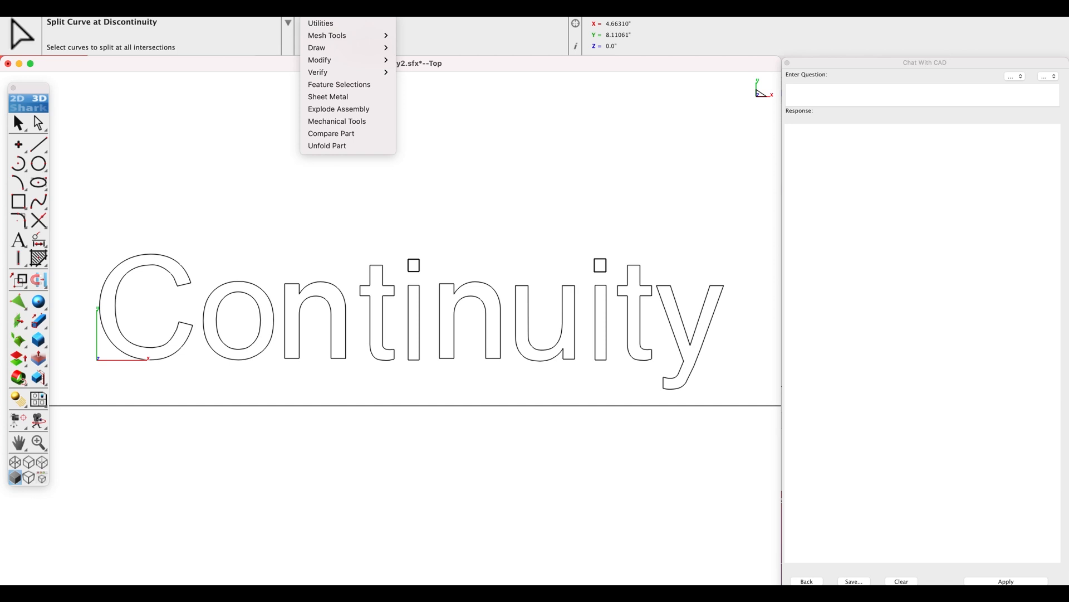
click(330, 22)
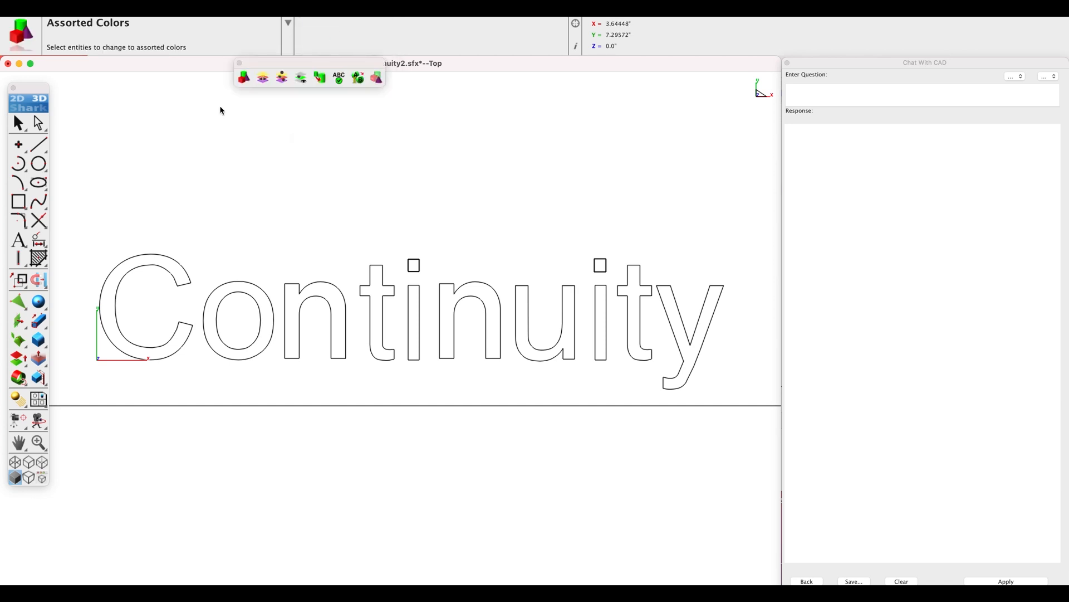
click(245, 81)
drag(81, 188, 751, 401)
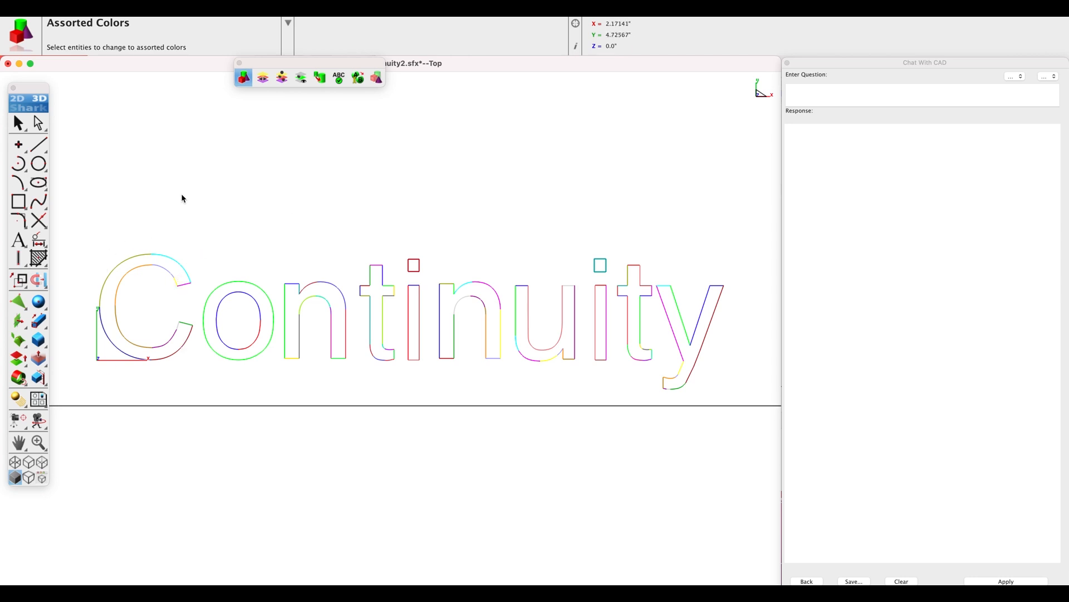
Extrude the split outlines of the letters "ontinuity" into solids with a distance of 2 inches along Z.
click(42, 323)
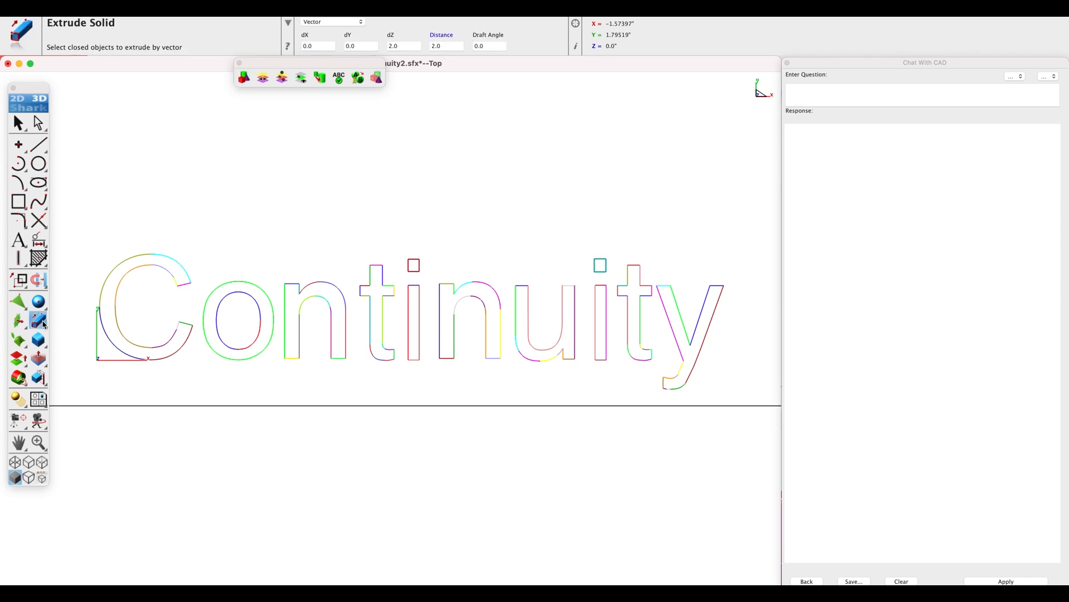
drag(86, 203, 745, 403)
click(634, 315)
click(636, 257)
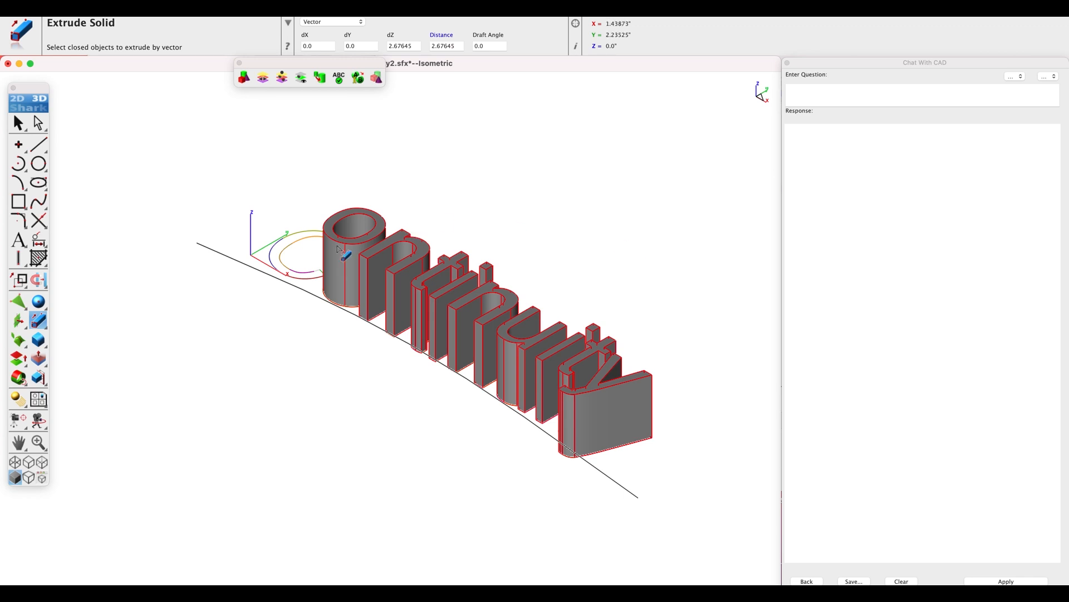
key(super+t)
key(super+i)
key(Tab)
text(2)
key(Return)
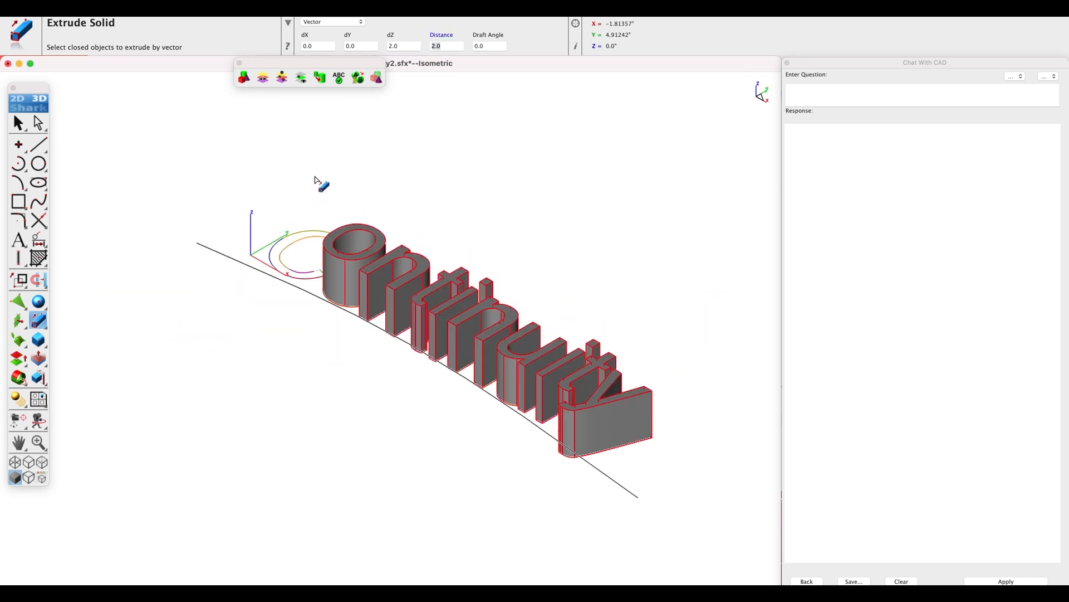
Extrude the split outline of the letter C into a solid with a distance of 2 inches.
key(super+t)
drag(68, 225, 204, 375)
key(super+i)
click(589, 224)
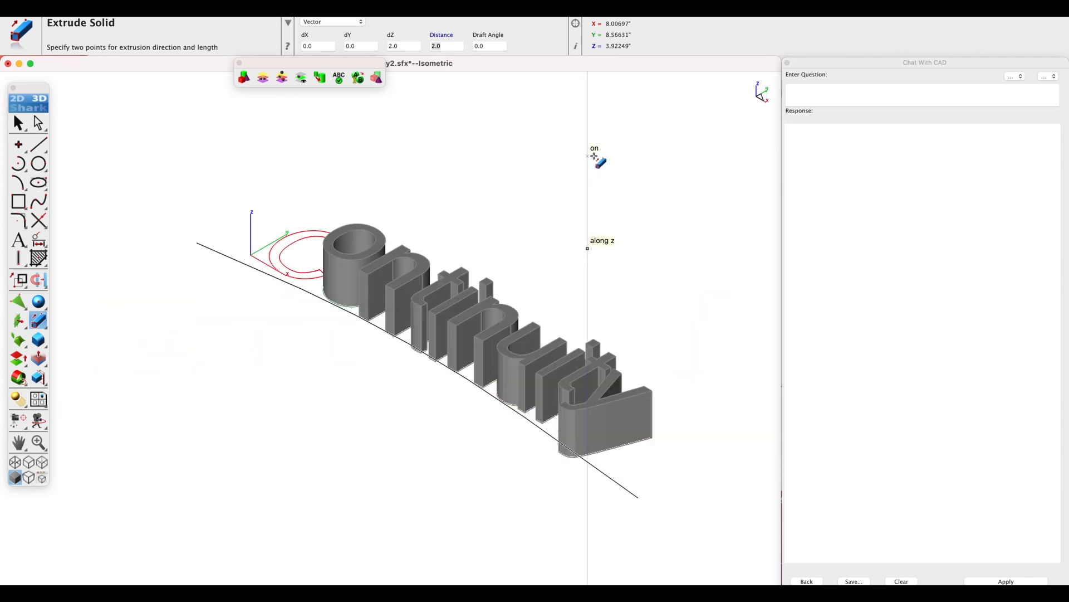
click(589, 148)
double_click(450, 45)
text(2)
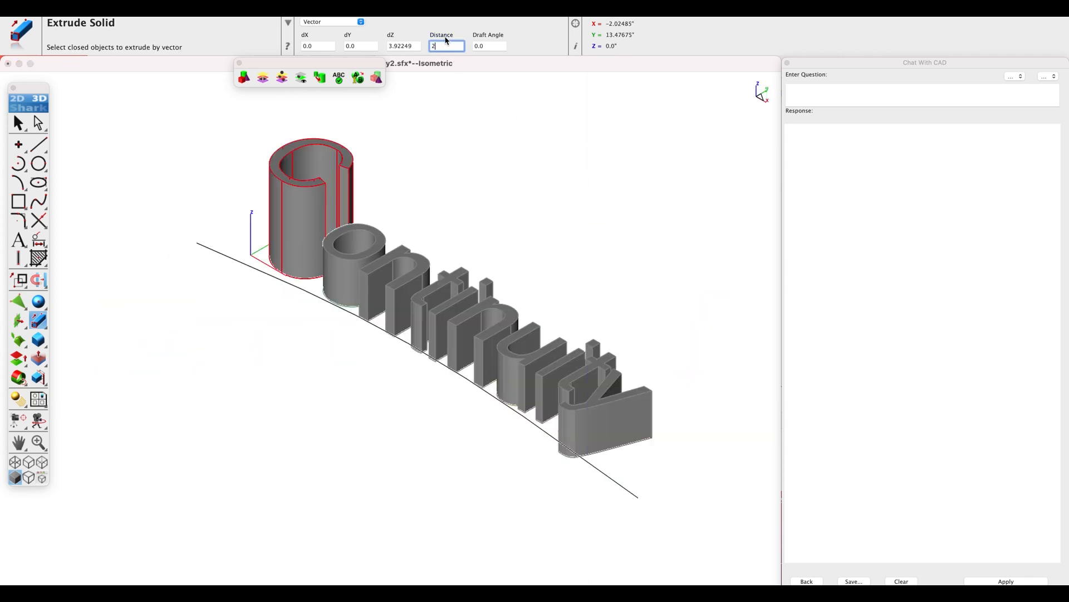
key(Return)
In the front view, trim the solid letters C and o with the spline perpendicular to the view, removing the parts below it.
key(super+f)
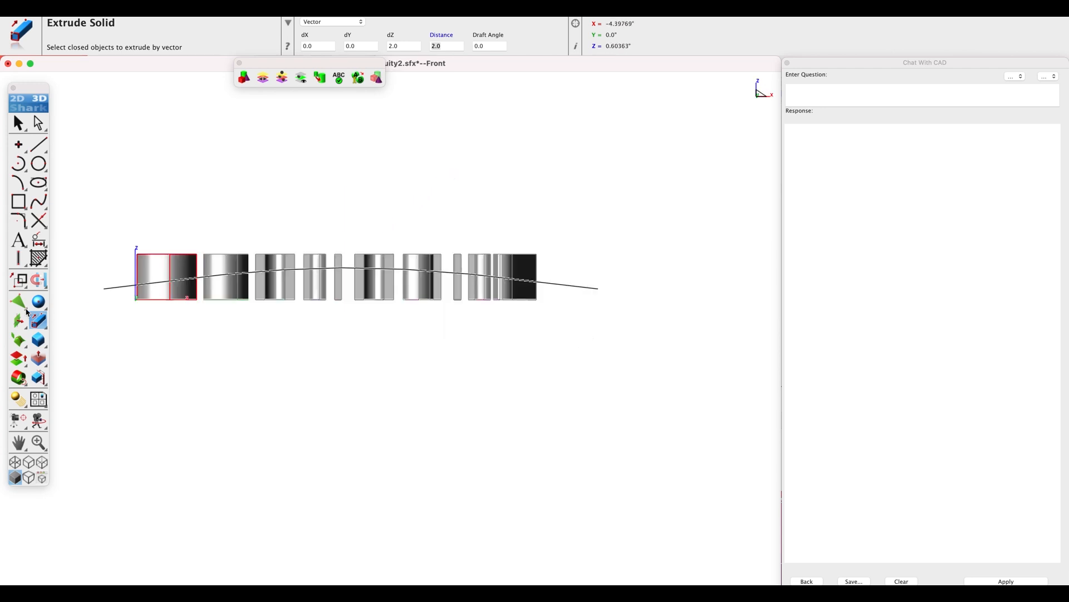
click(44, 381)
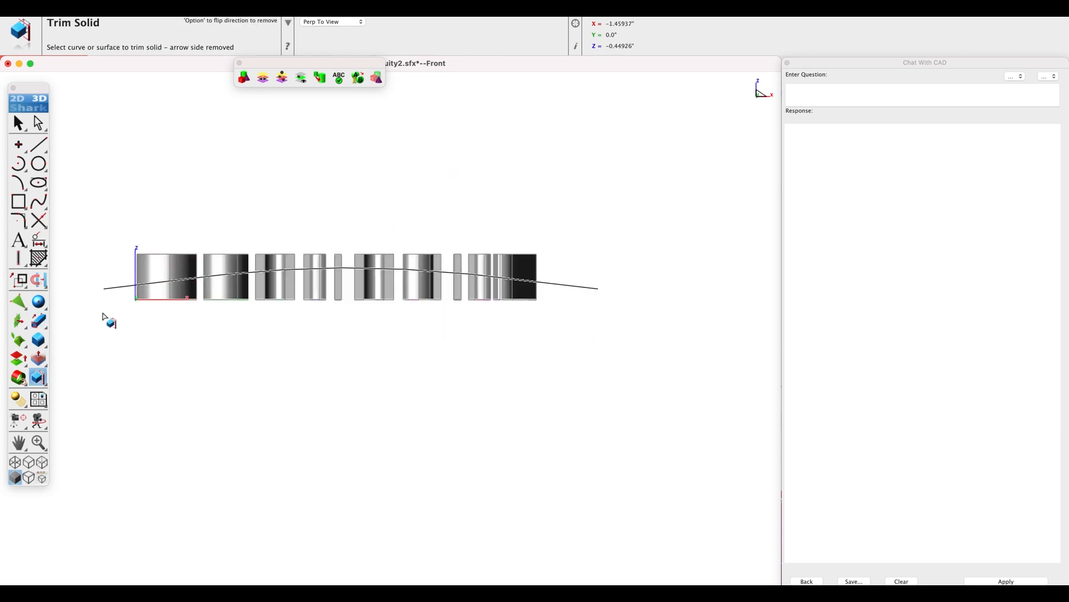
click(123, 290)
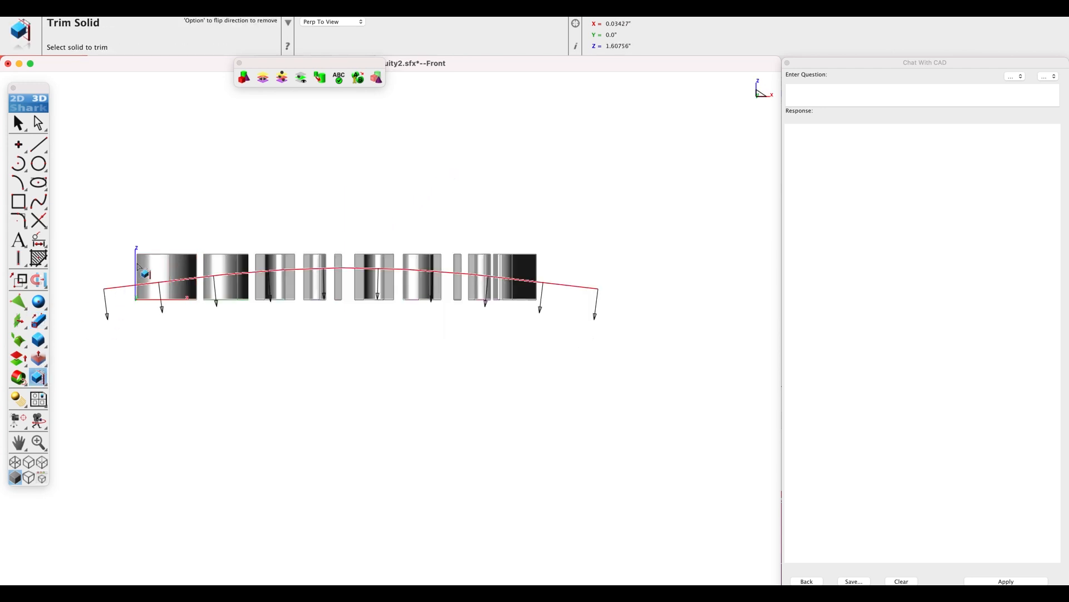
click(162, 266)
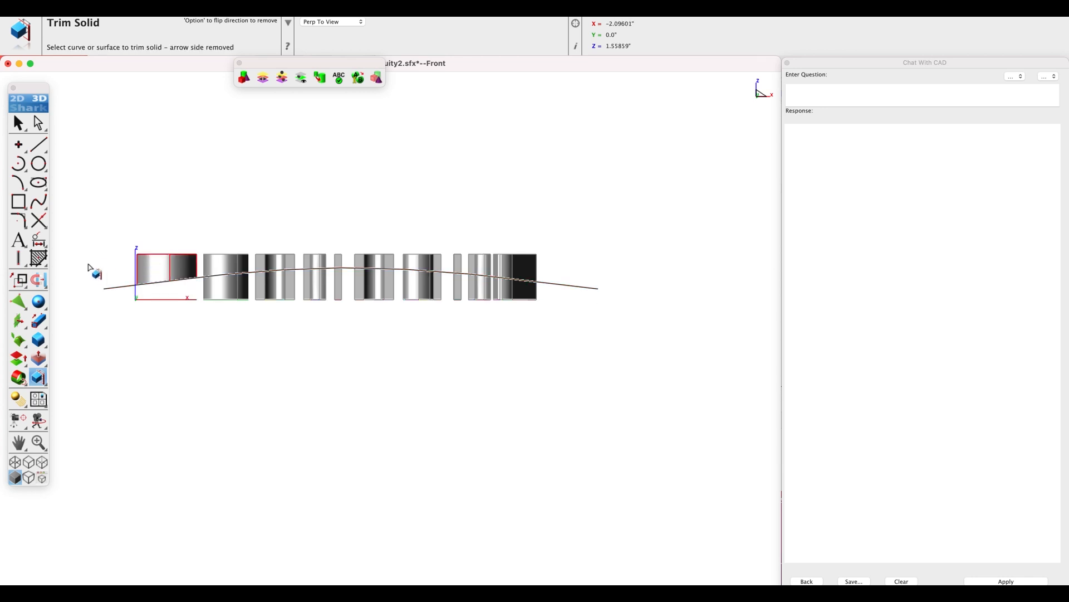
click(130, 287)
click(225, 270)
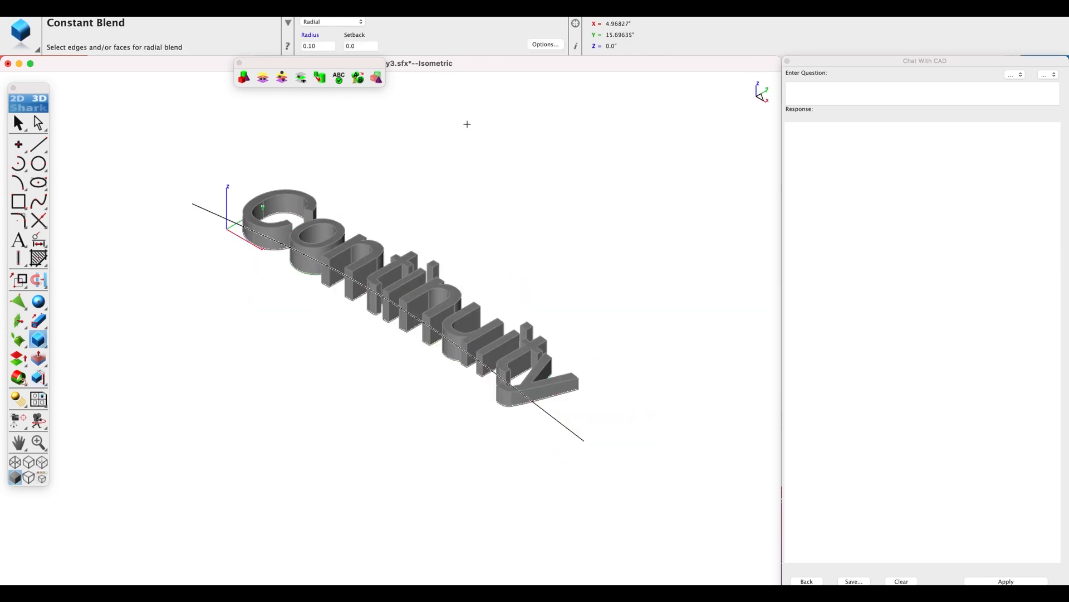
Apply a radial constant blend of 0.10 inch radius to all top edges of the trimmed letter C.
scroll(257, 204, up, 3)
scroll(256, 205, up, 2)
scroll(293, 206, up, 3)
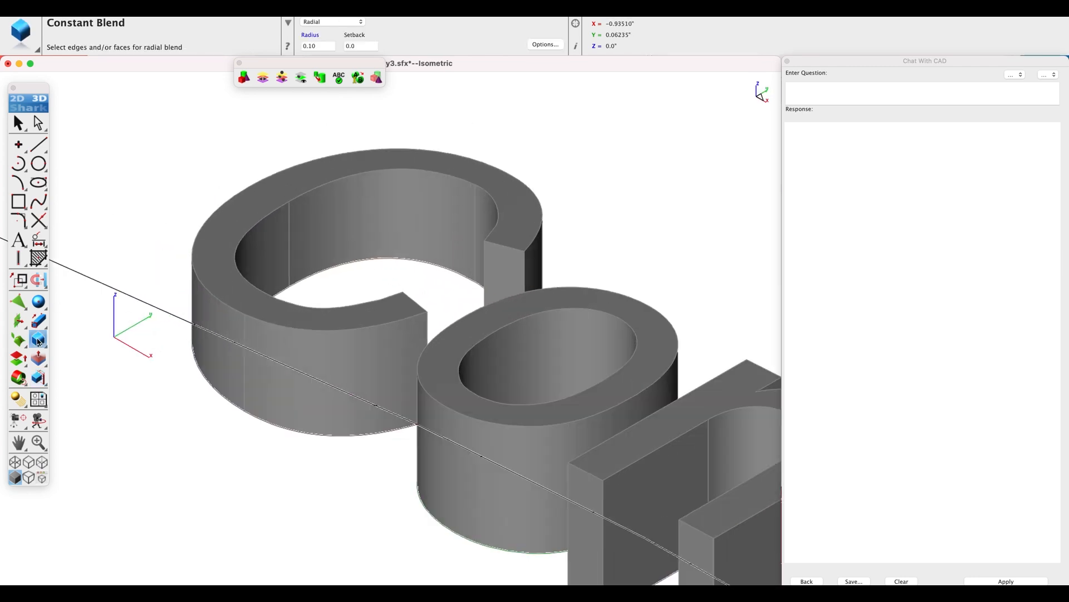
click(300, 186)
click(332, 185)
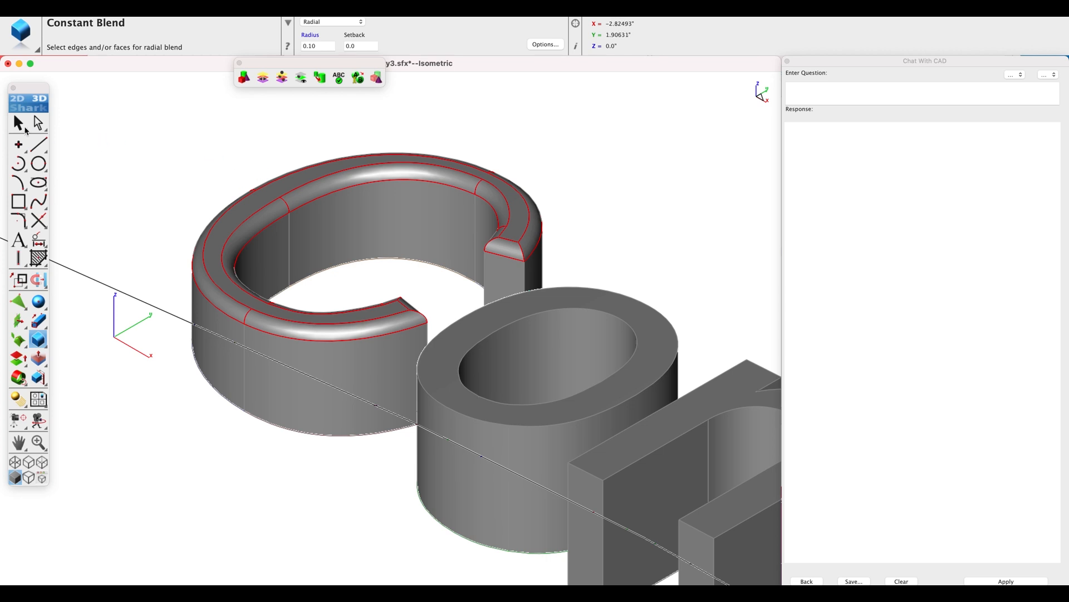
key(Escape)
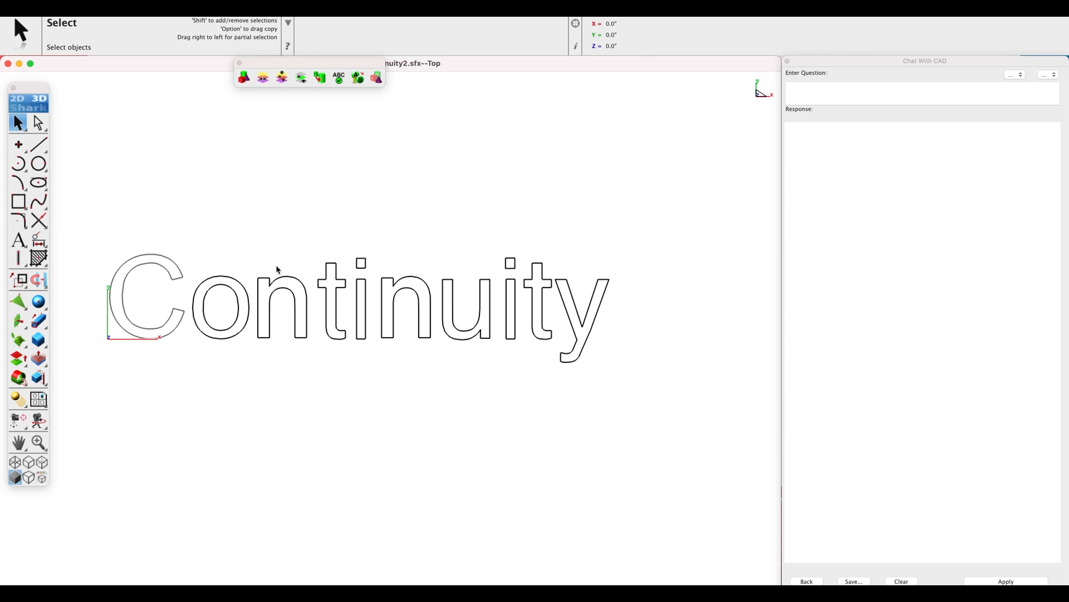
Ask Chat With CAD to examine the unsplit C outline for any issues and list each in a table with suggestions how to fix.
middle_drag(267, 251, 344, 232)
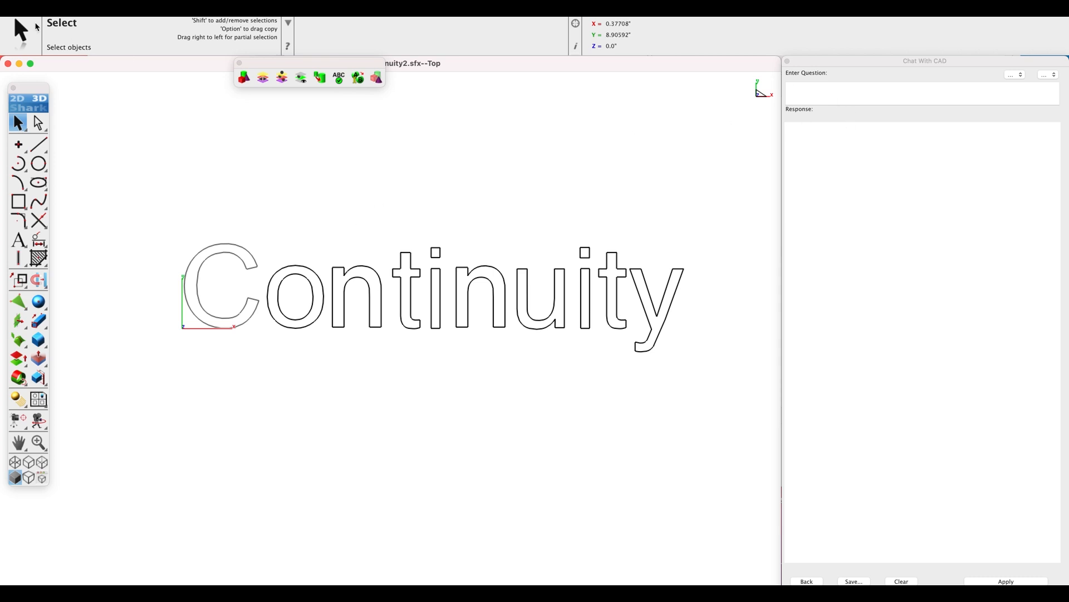
click(254, 260)
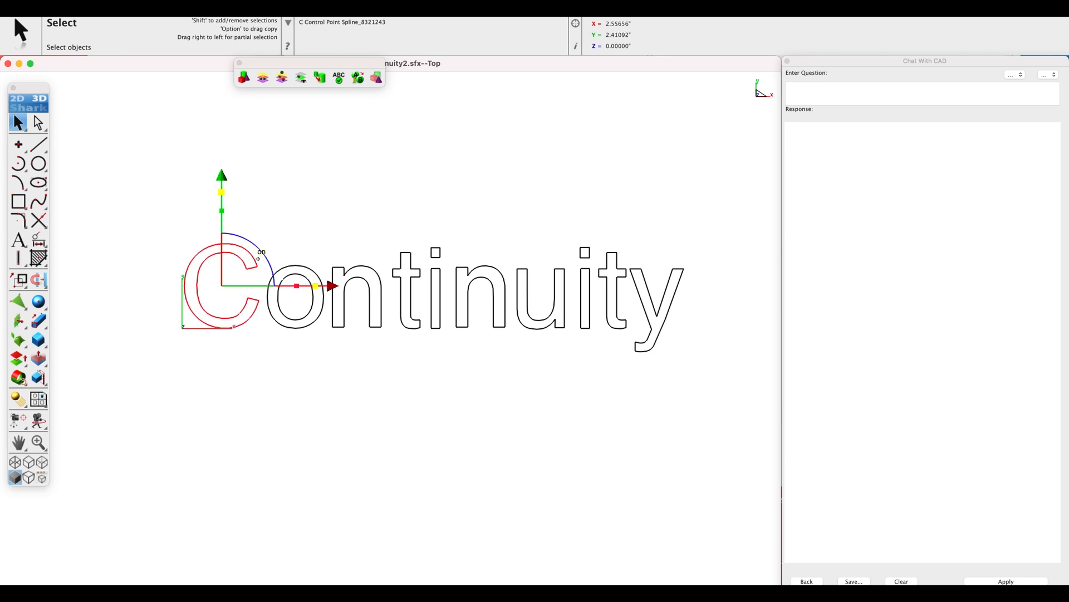
click(814, 92)
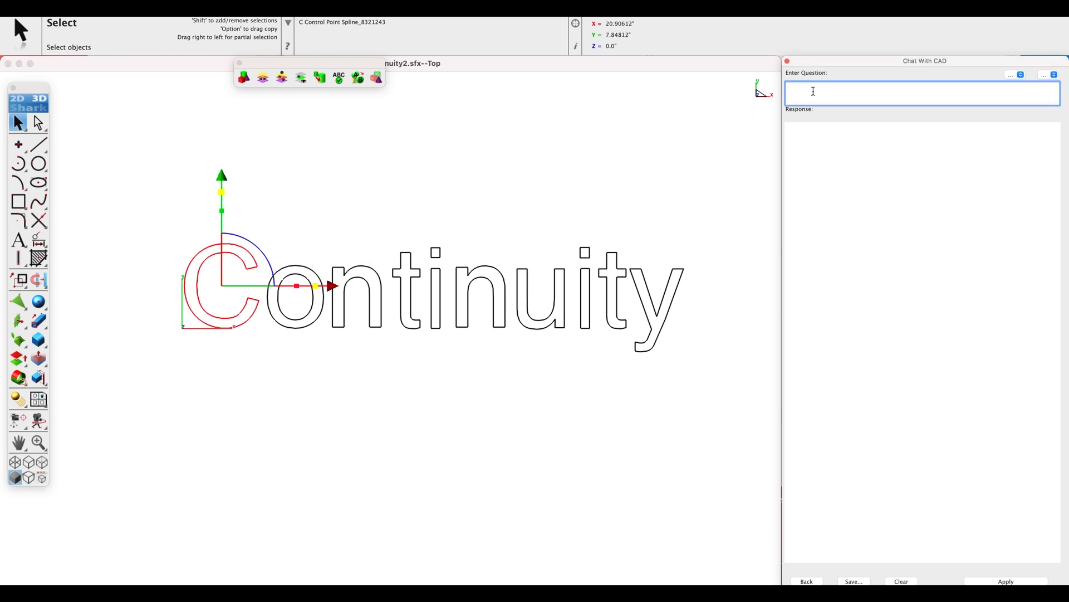
text(Examine my selected object for any issues, list each issue in a table with s)
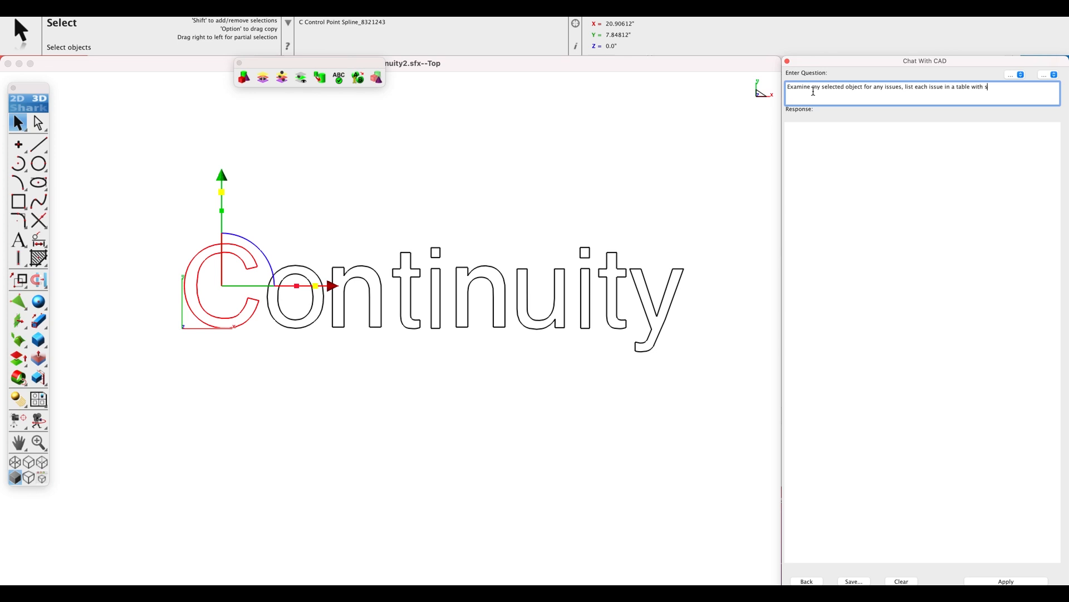
text(ow to fix.)
click(1001, 581)
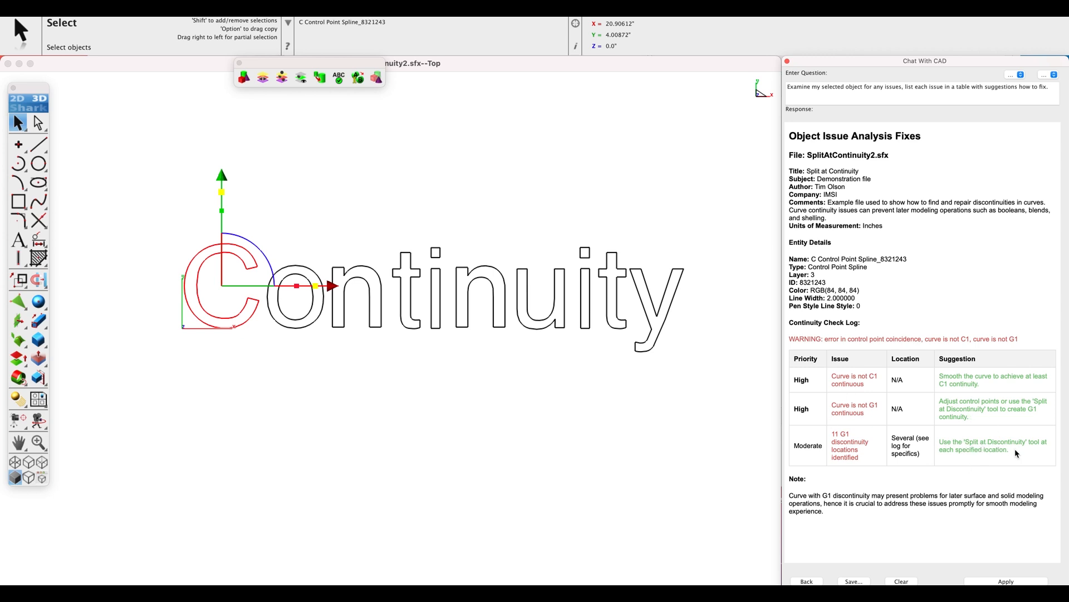
click(600, 133)
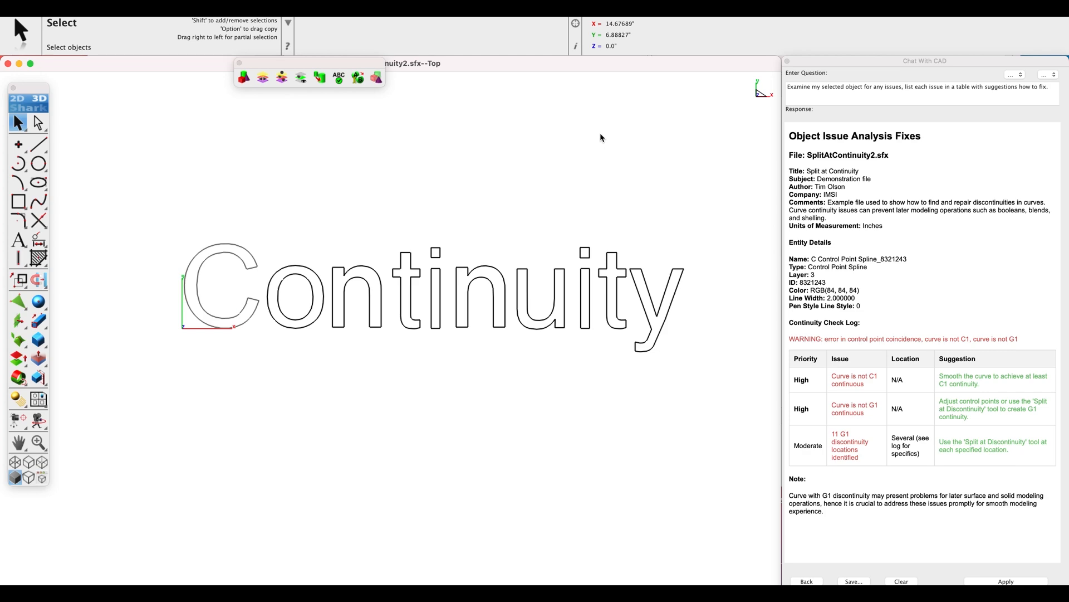